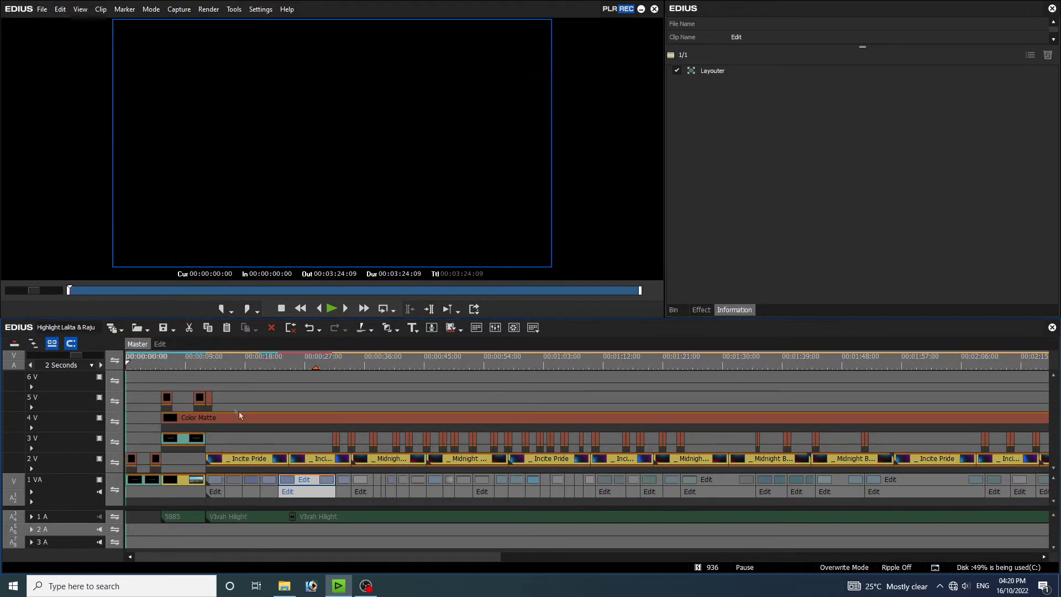
Step: Preview the opening titles of the Master sequence and review its full timeline
scroll(159, 389, "up", 2)
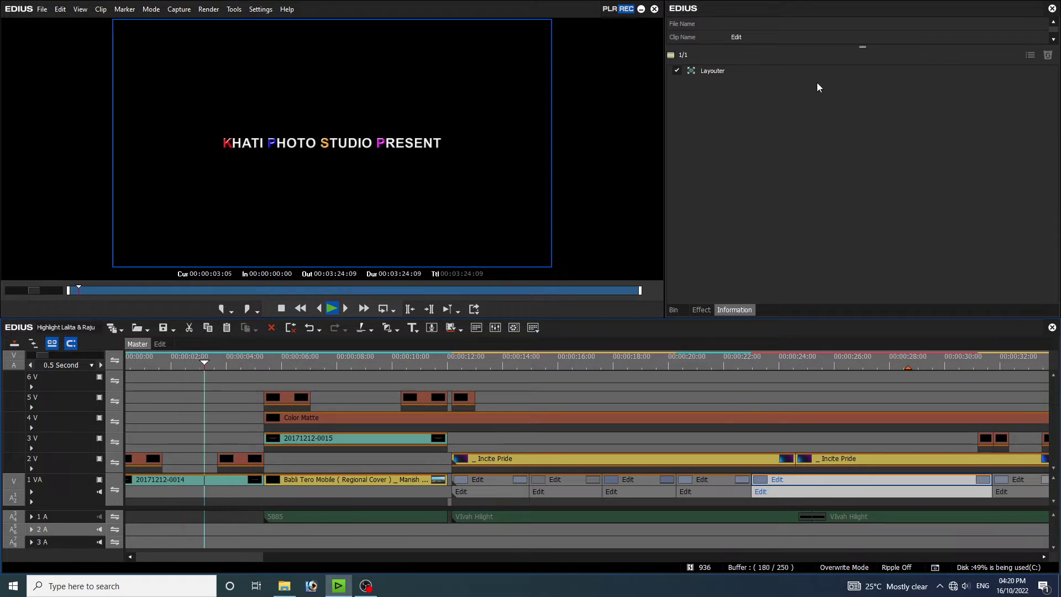
left_click(284, 365)
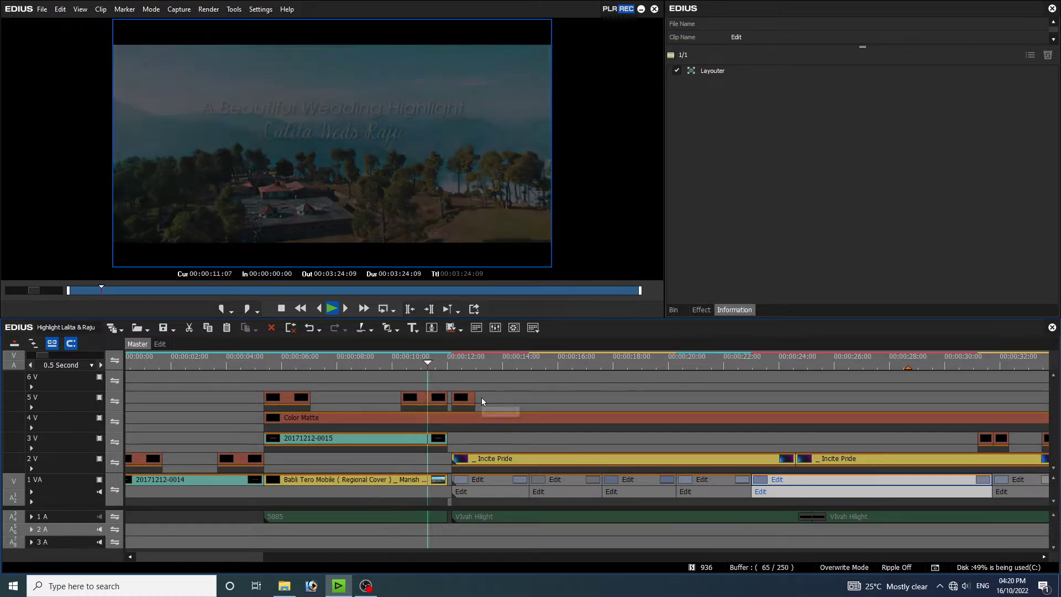
scroll(481, 399, "down", 1)
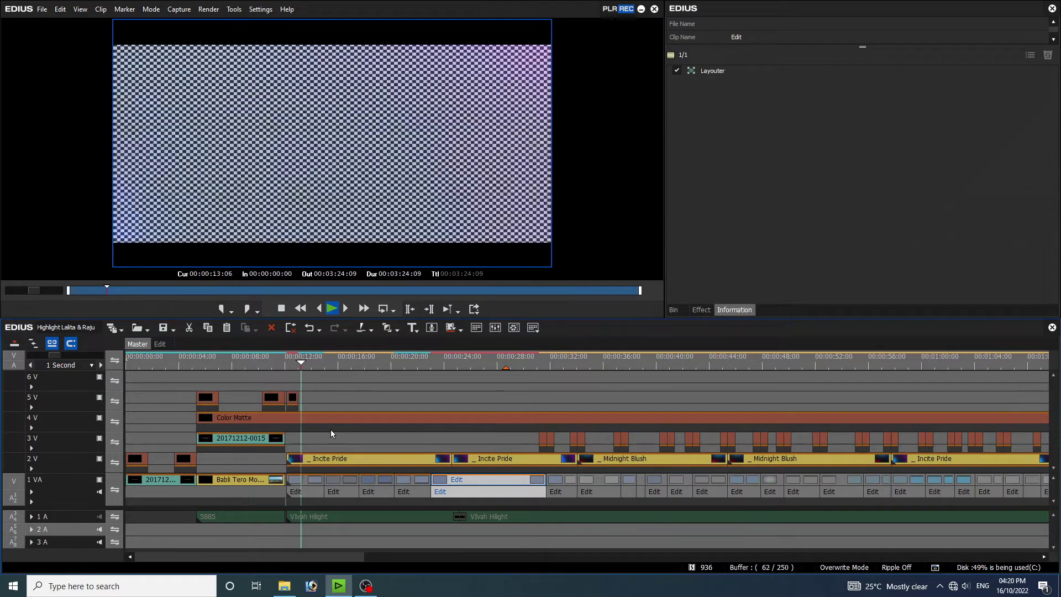
key("ctrl+0")
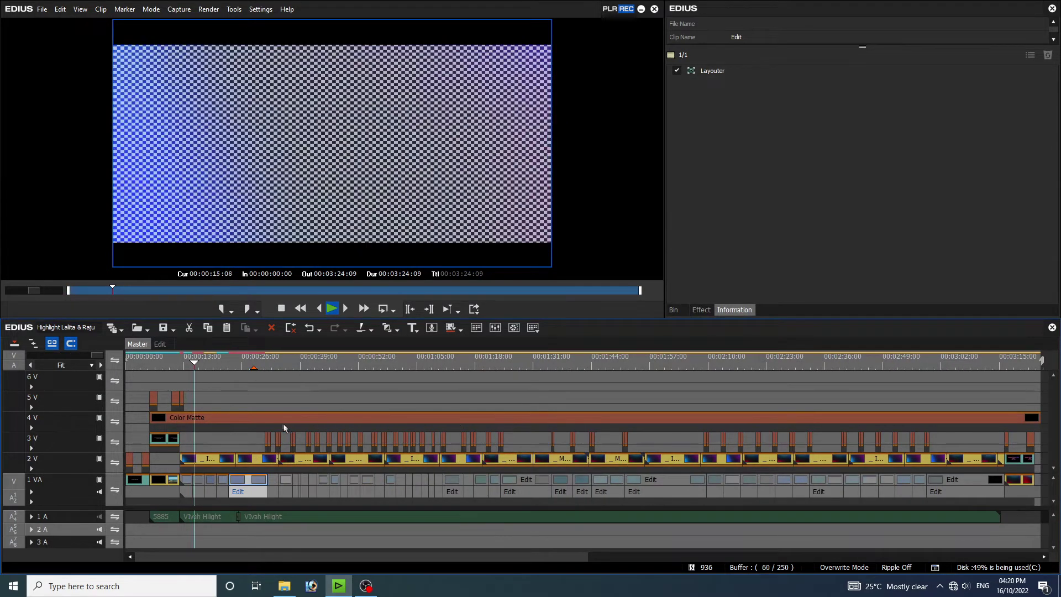
left_click_drag(289, 364, 314, 366)
Step: Open the Edit sequence and examine how the first clips on track 1 VA line up with the timeline markers
left_click(161, 345)
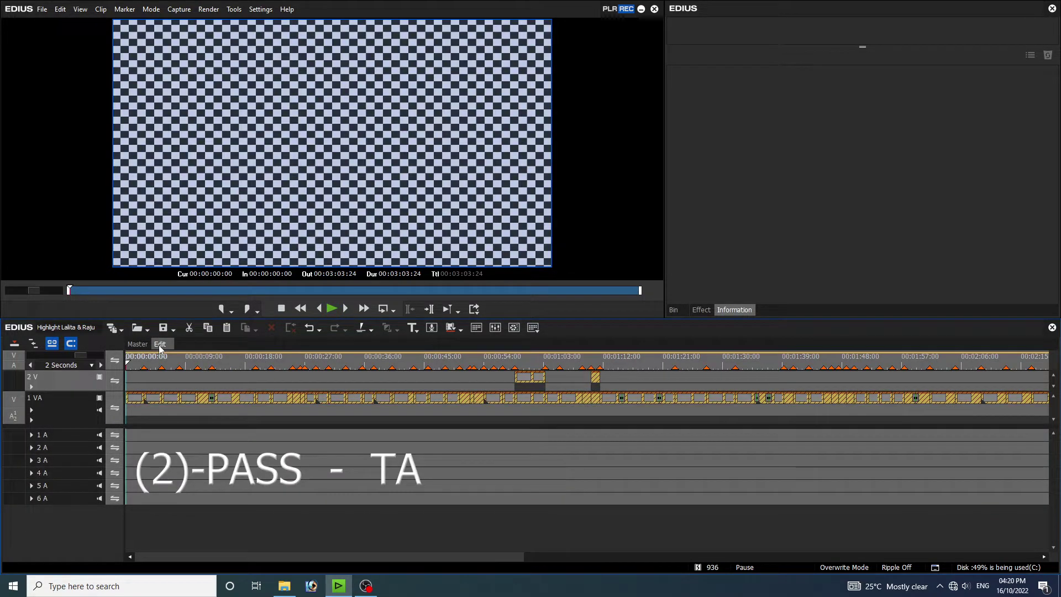
left_click_drag(143, 365, 449, 383)
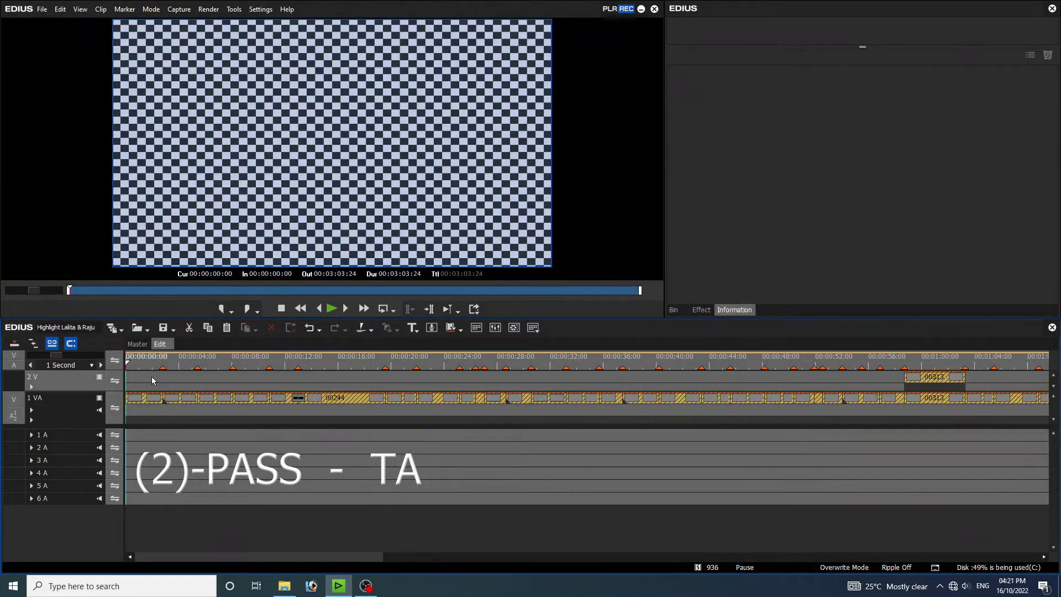
left_click_drag(135, 363, 487, 391)
scroll(487, 391, "down", 1)
left_click_drag(181, 362, 61, 372)
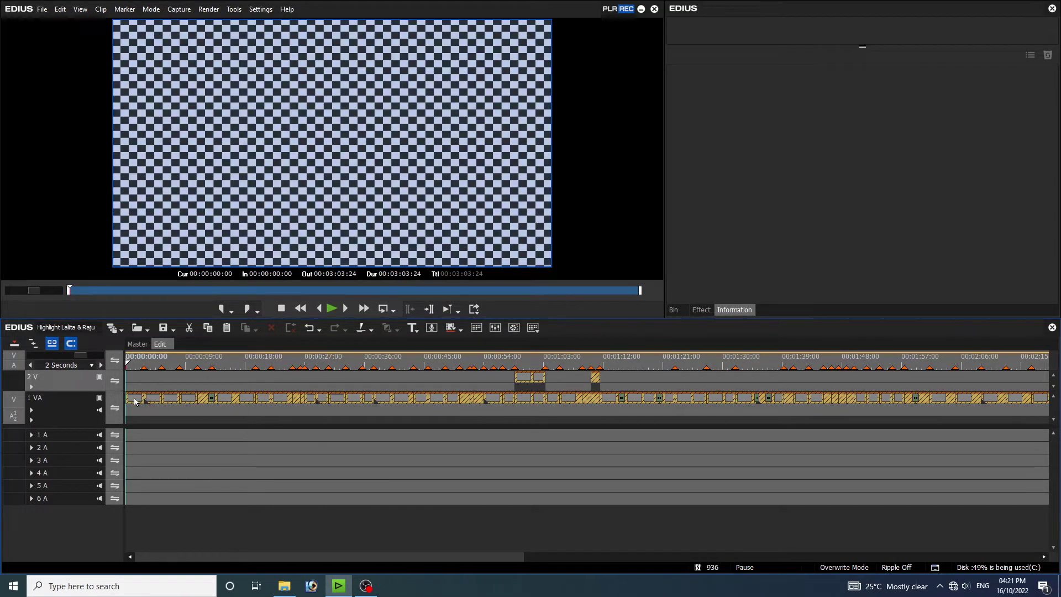
left_click(137, 399)
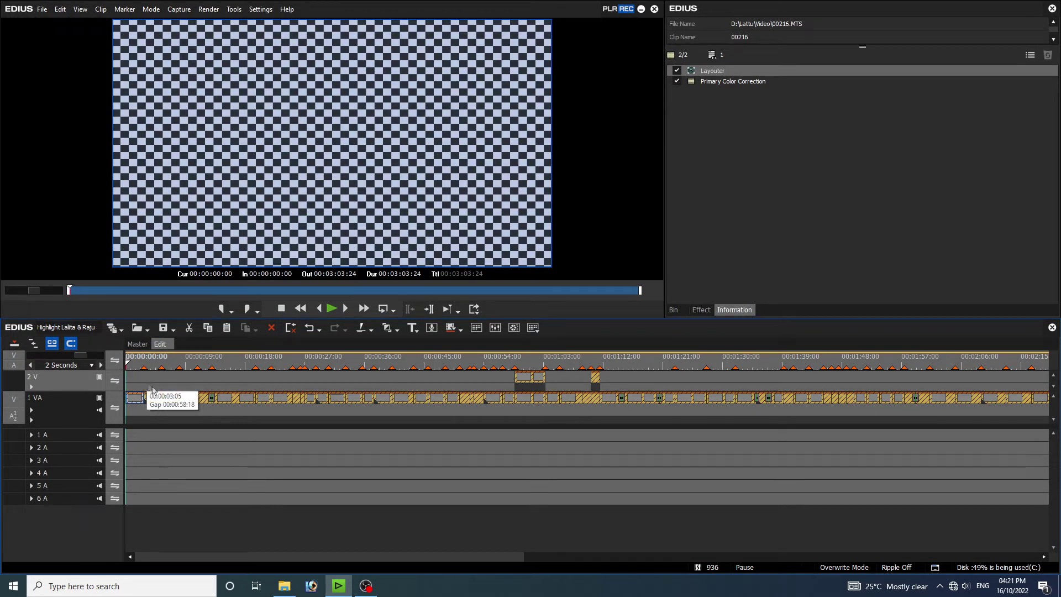
left_click(144, 366)
left_click_drag(148, 373, 244, 394)
key("Home")
left_click_drag(134, 370, 168, 403)
scroll(152, 372, "up", 2)
scroll(235, 406, "down", 3)
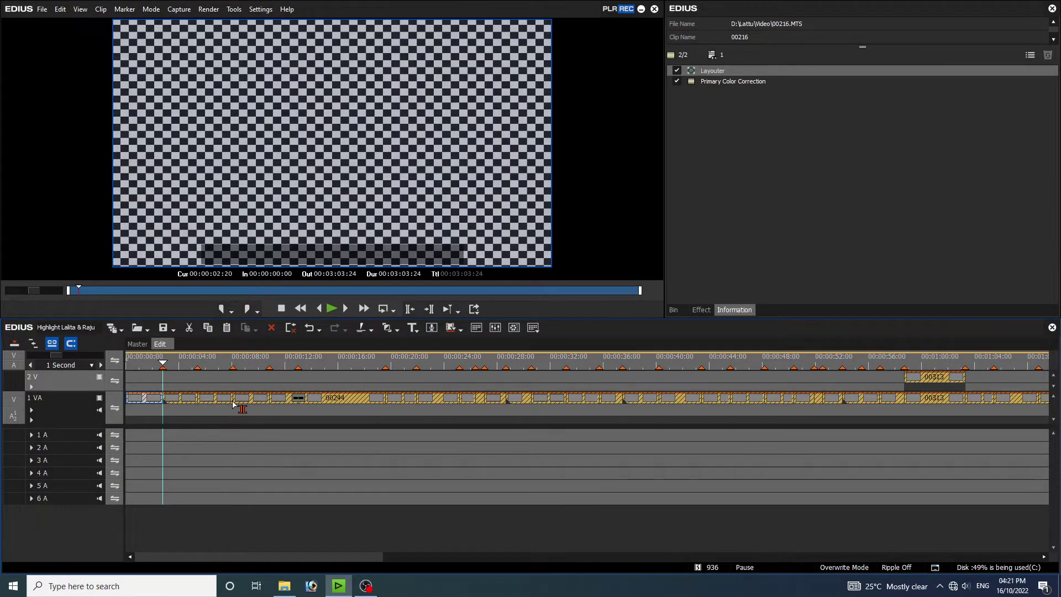
Step: Create a subfolder inside New folder in the bin and browse to the wedding project's Video footage folder on drive D for import
left_click(674, 309)
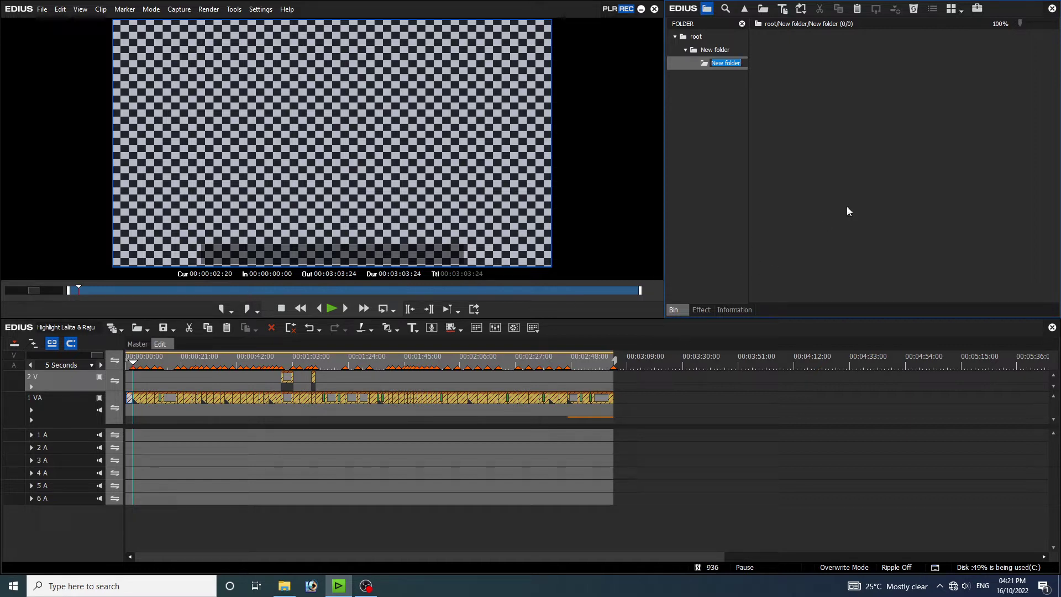
double_click(830, 201)
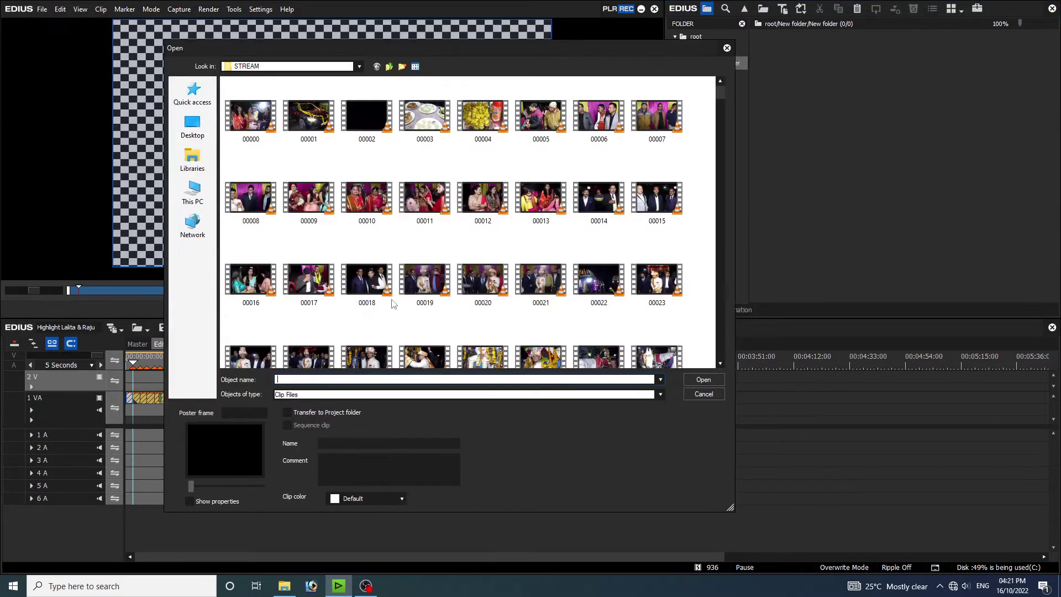
scroll(393, 304, "down", 5)
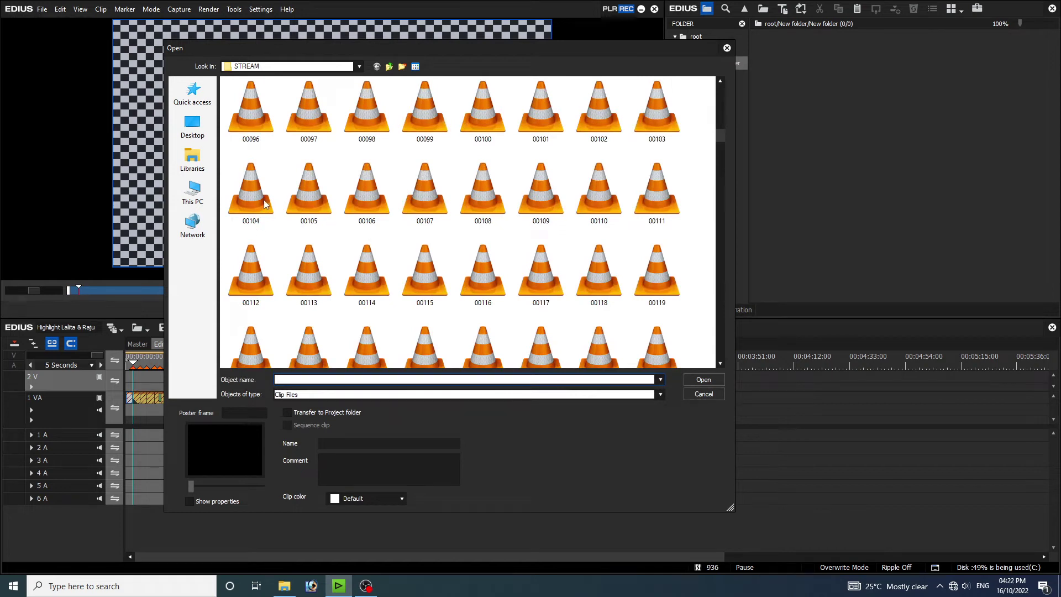
left_click(389, 67)
left_click(389, 67)
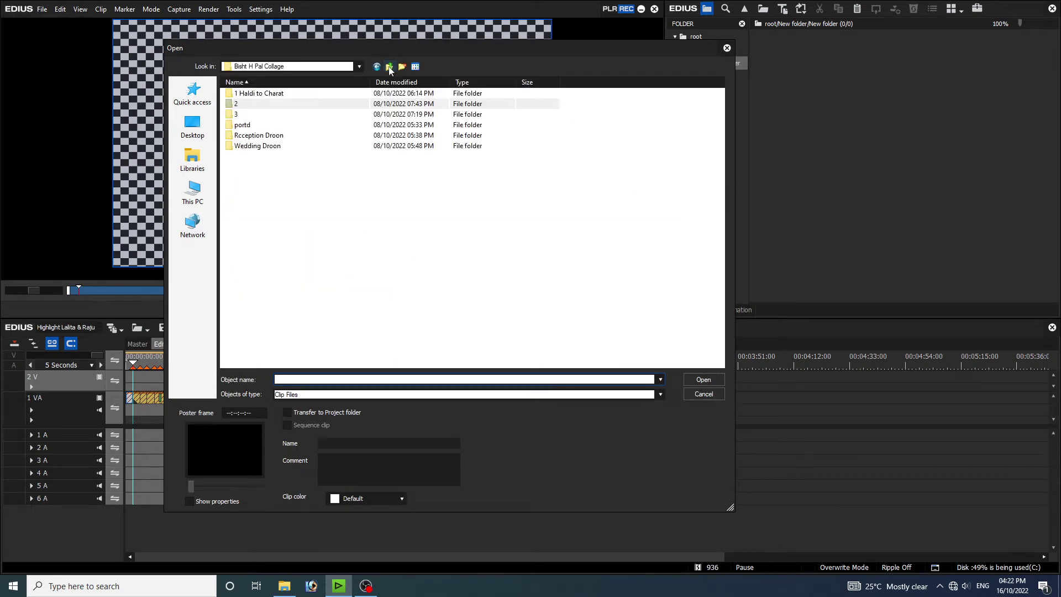
left_click(389, 67)
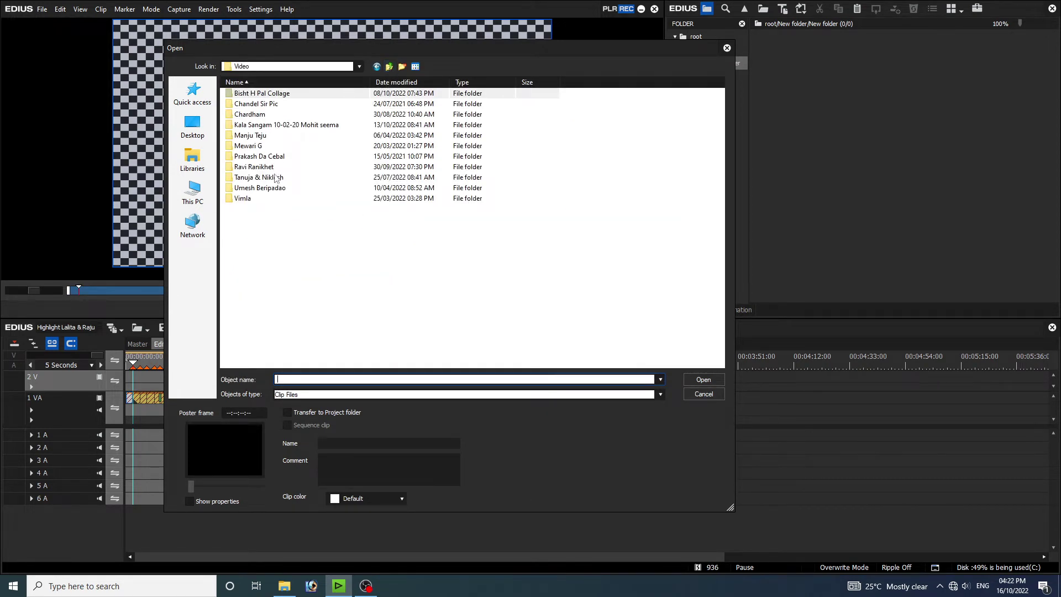
key("BackSpace")
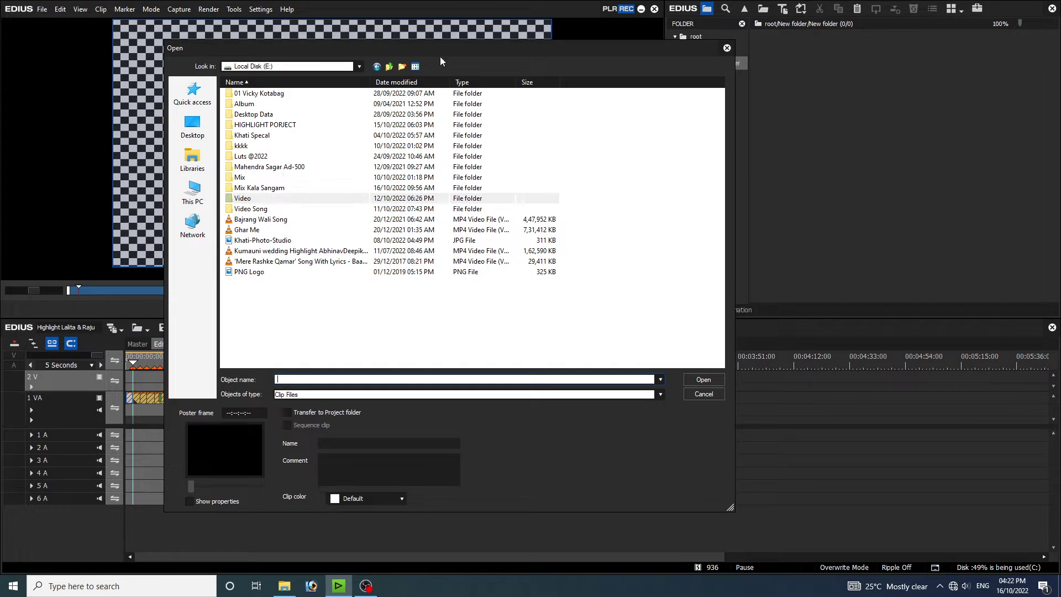
left_click(390, 67)
double_click(429, 192)
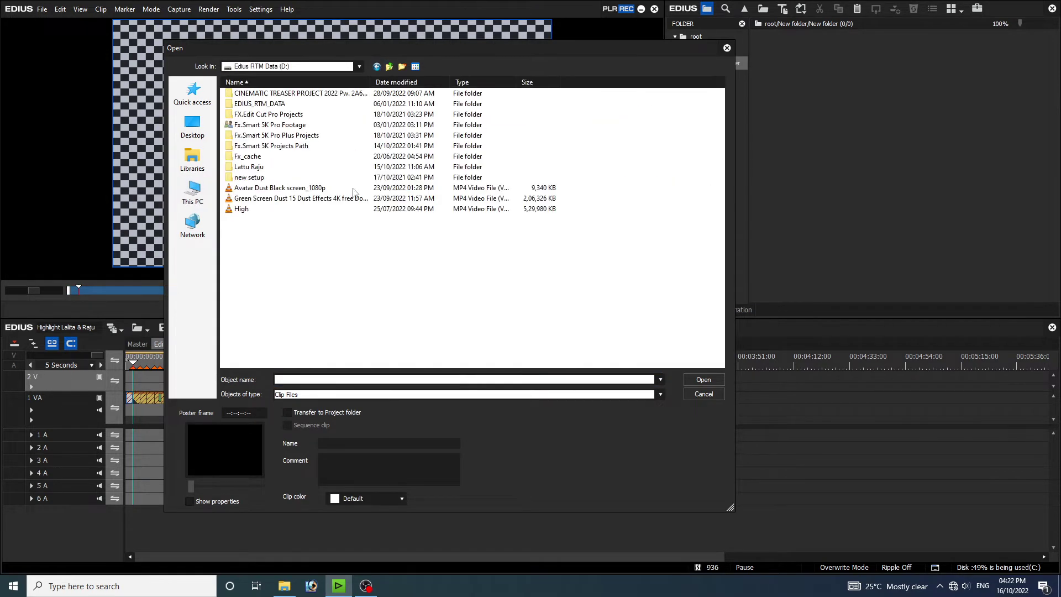
double_click(250, 166)
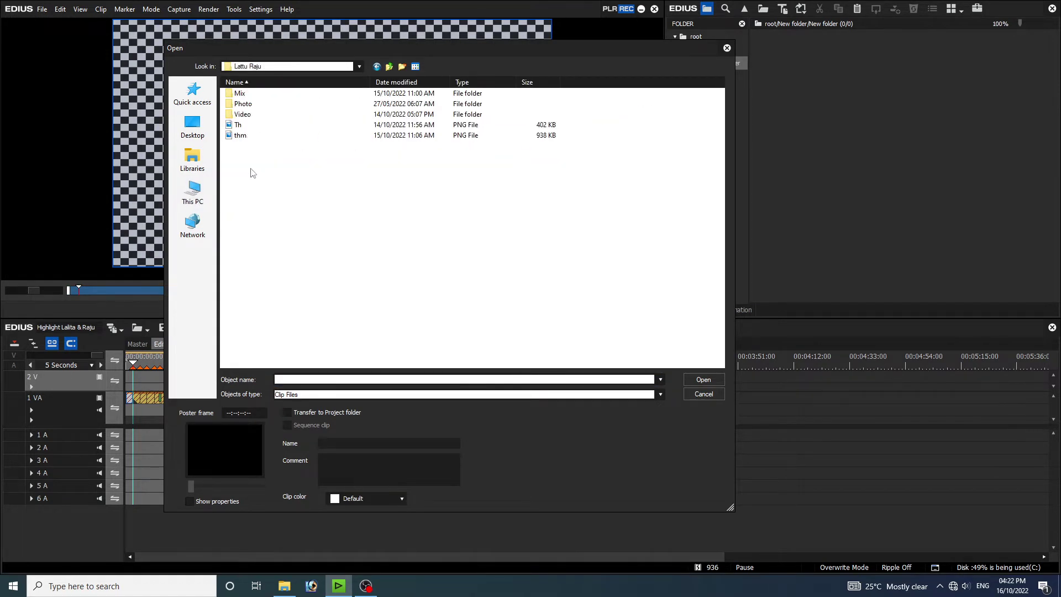
left_click(243, 116)
double_click(243, 116)
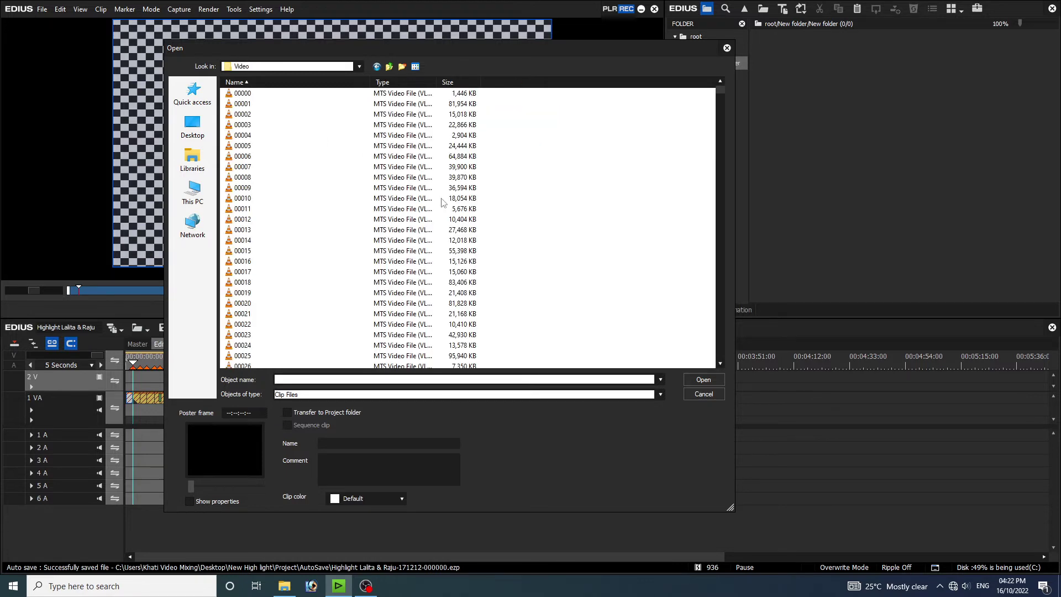
Step: Display the footage files as medium icons and import clips 00022 to 00032 into the new bin folder
right_click(331, 205)
mouse_move(331, 208)
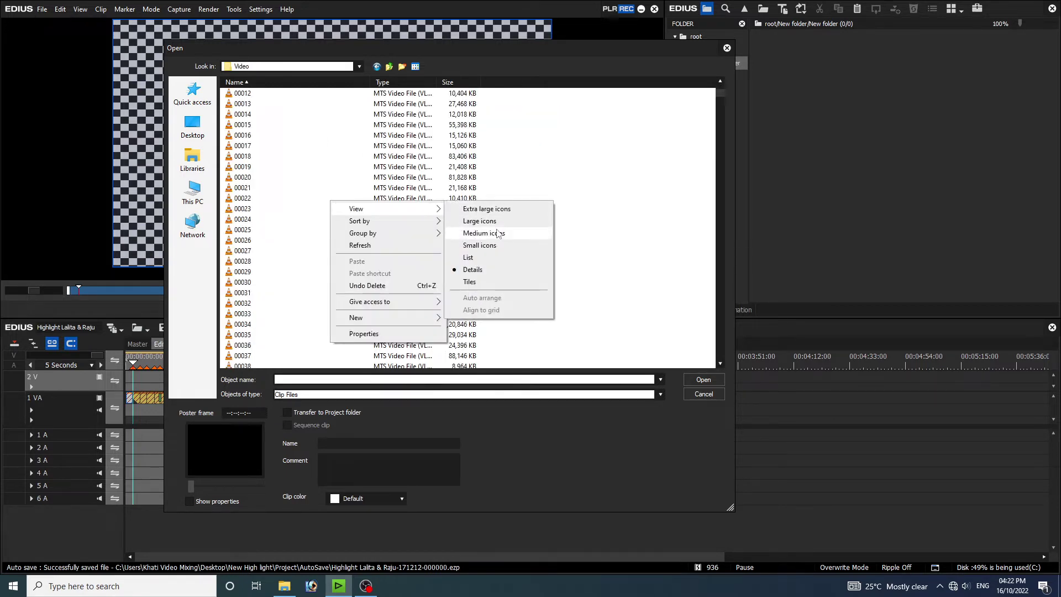
left_click(498, 234)
left_click_drag(262, 208, 671, 188)
left_click(713, 380)
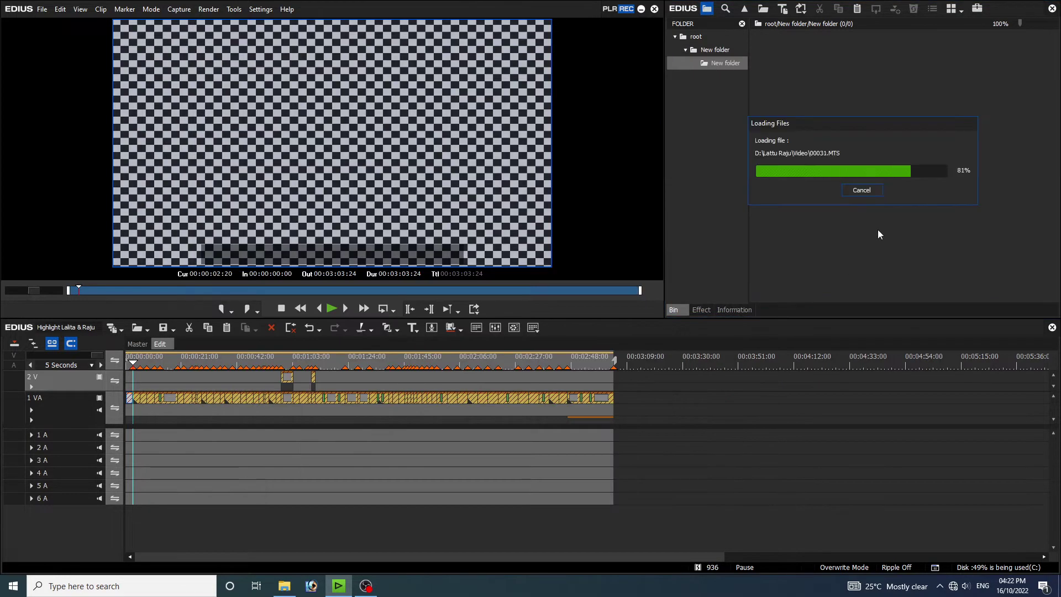
Step: Place the imported clips on track 1 VA, past the end of the existing edit
left_click_drag(814, 123, 718, 401)
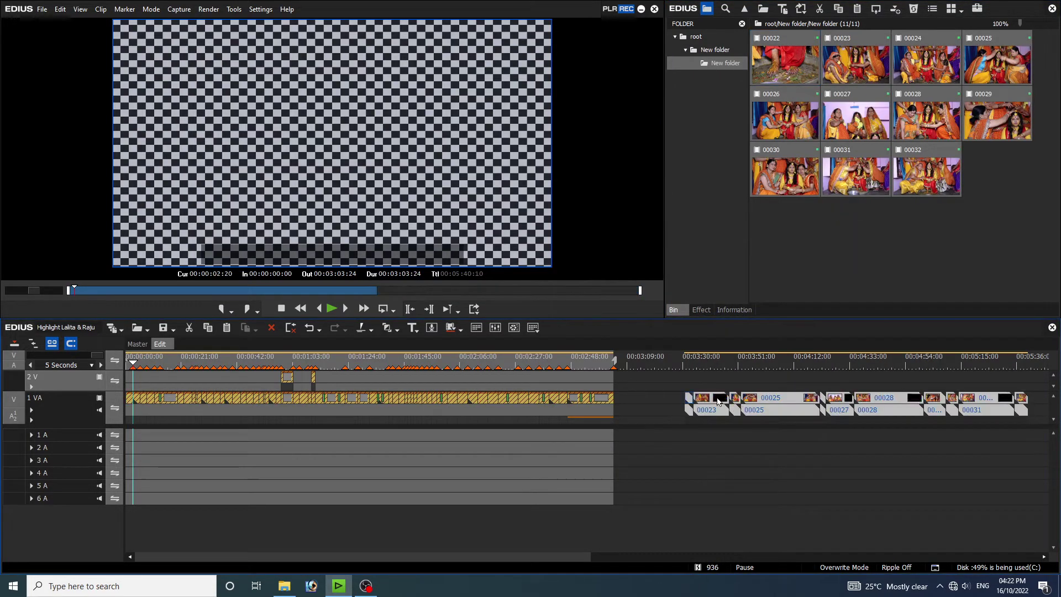
key("Delete")
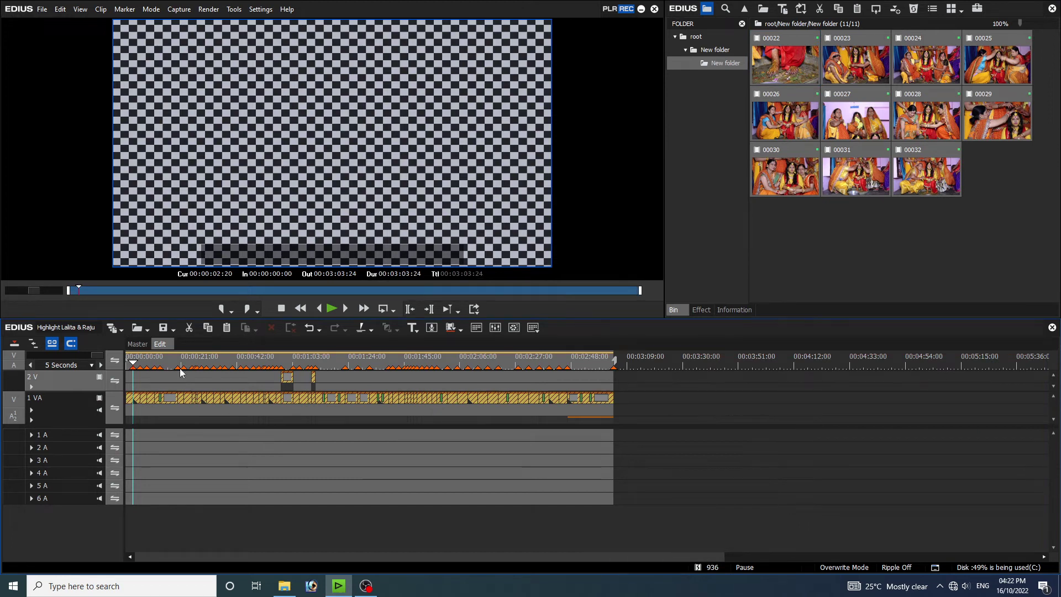
key("ctrl+z")
Step: Move clips 00022 to 00025 from track 1 VA to the beginning of track 2 V
left_click_drag(728, 363, 807, 395)
left_click_drag(682, 386, 764, 409)
key("Delete")
key("Home")
key("ctrl+v")
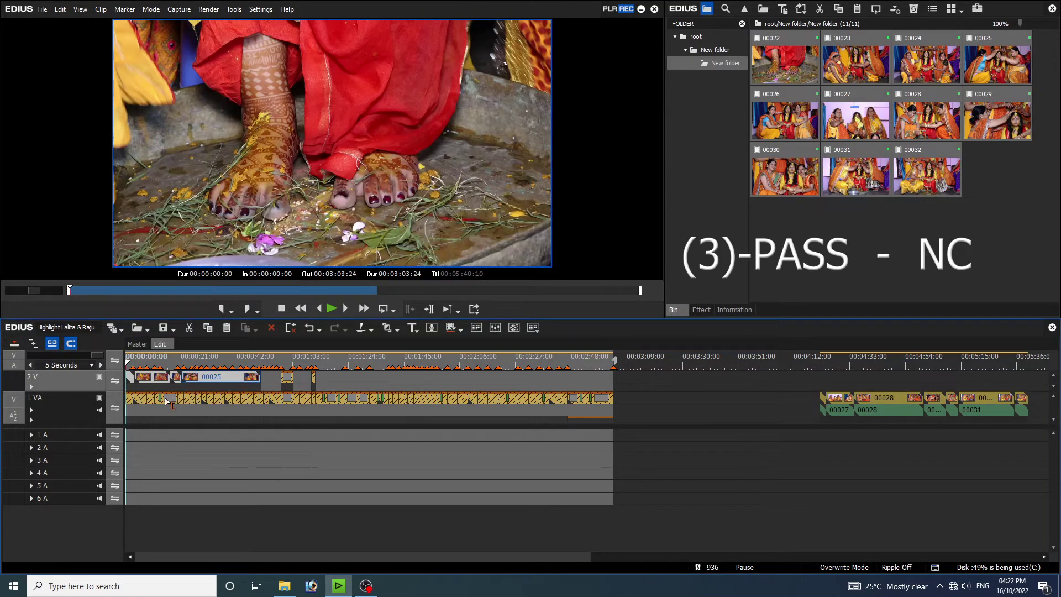
Step: Slow down clip 00022 on track 2 V, with Change the Clip Duration on Timeline turned off
scroll(153, 380, "up", 1)
left_click_drag(137, 362, 199, 369)
scroll(145, 387, "up", 2)
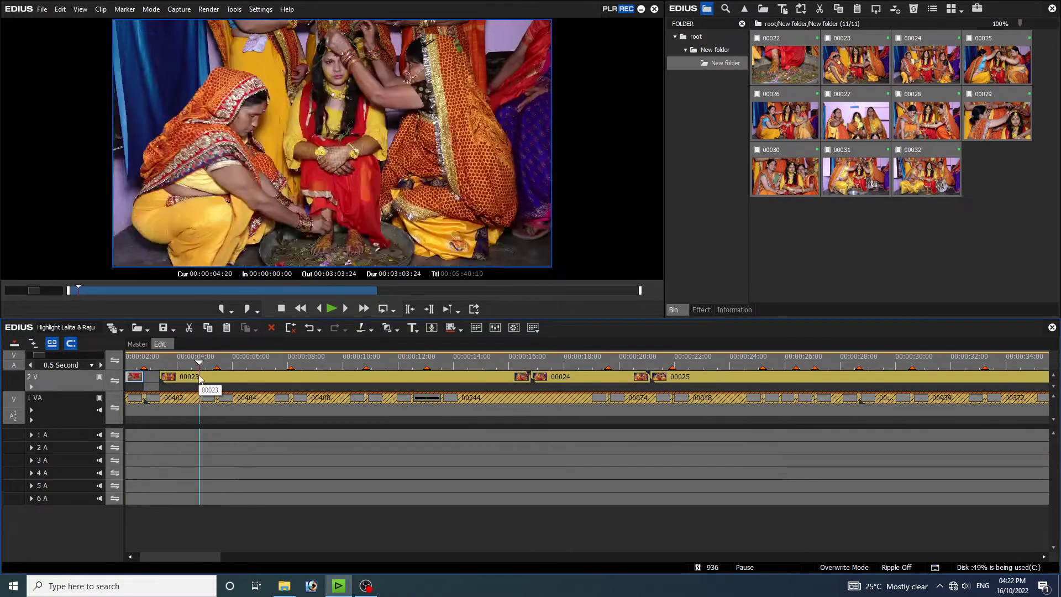
left_click_drag(196, 557, 140, 554)
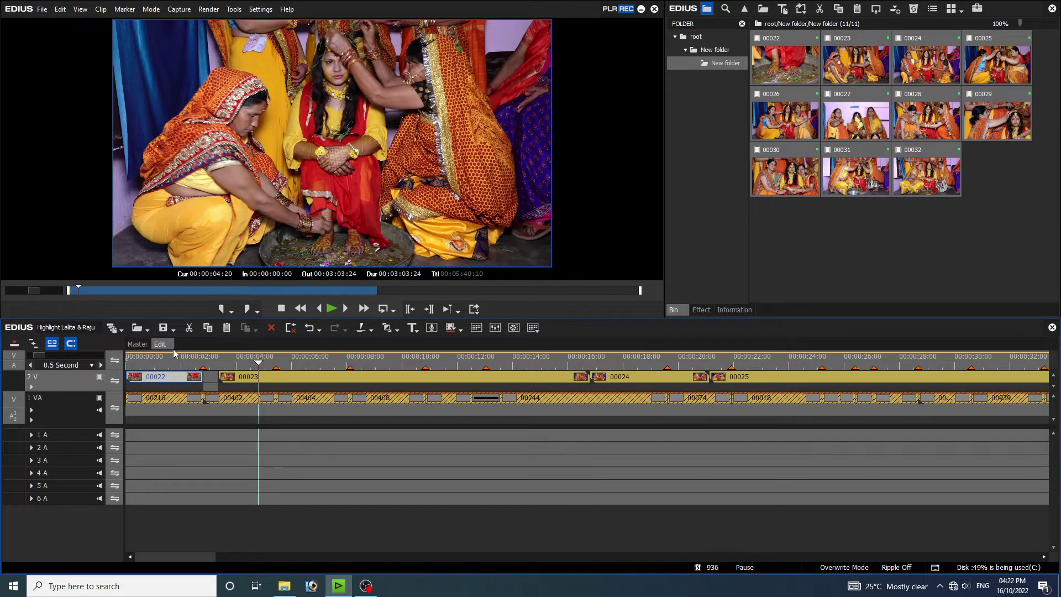
left_click(137, 362)
key("alt+e")
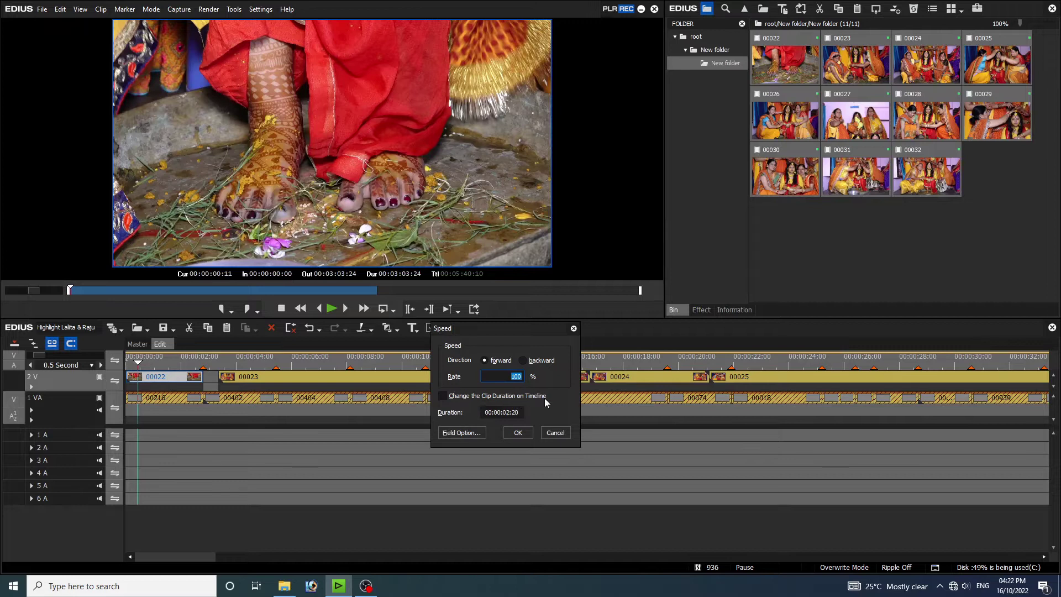
left_click(445, 397)
key("Return")
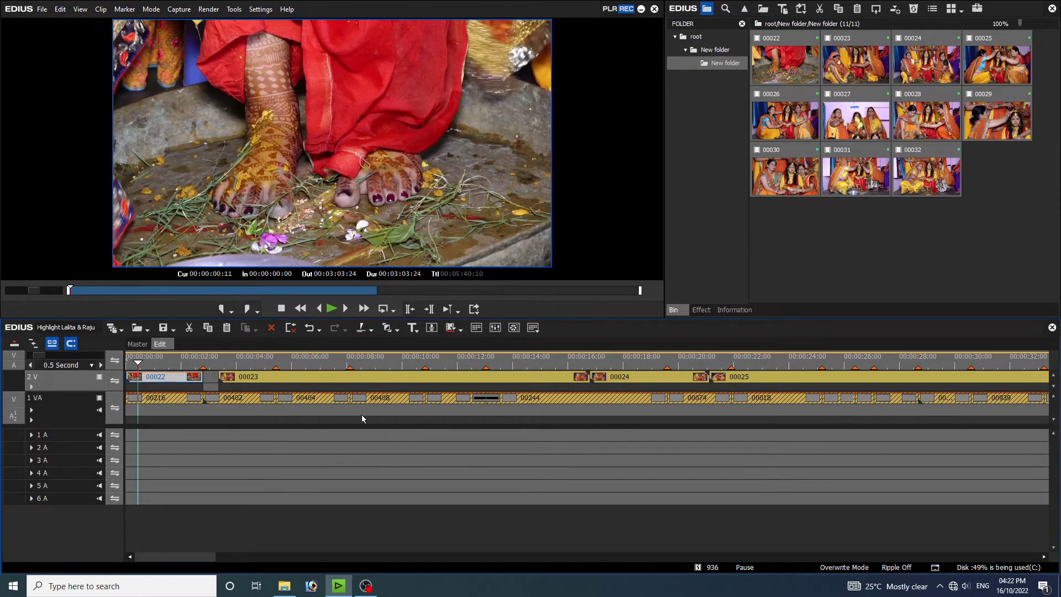
Step: Move clip 00023 against the end of clip 00022 and trim its end to the marker at 00:00:05:11
left_click_drag(252, 378, 238, 379)
mouse_move(284, 363)
left_mouse_down()
mouse_move(297, 382)
mouse_move(278, 382)
left_mouse_up()
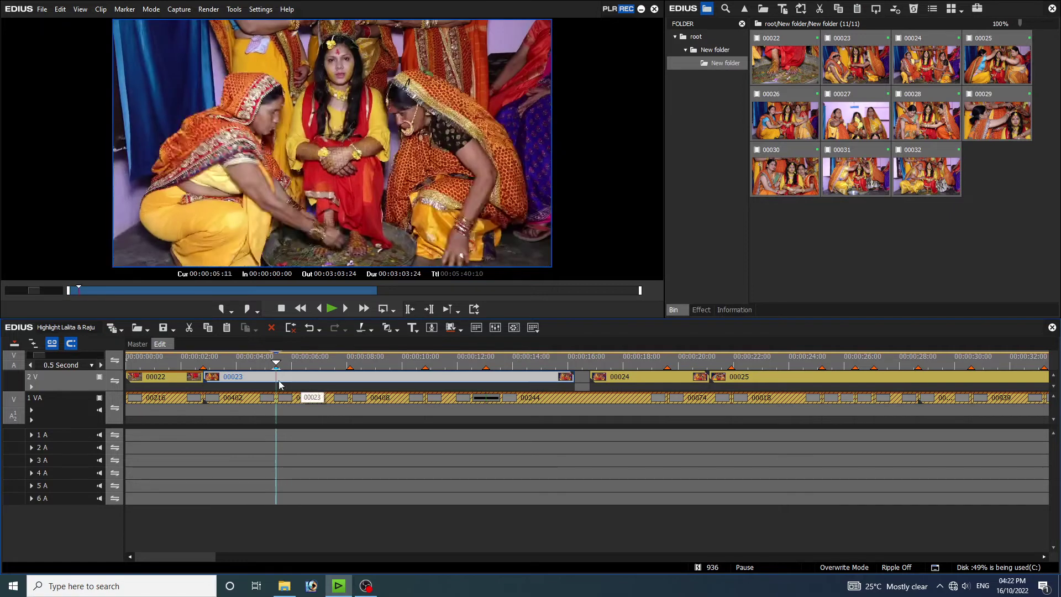
key("m")
left_click(236, 363)
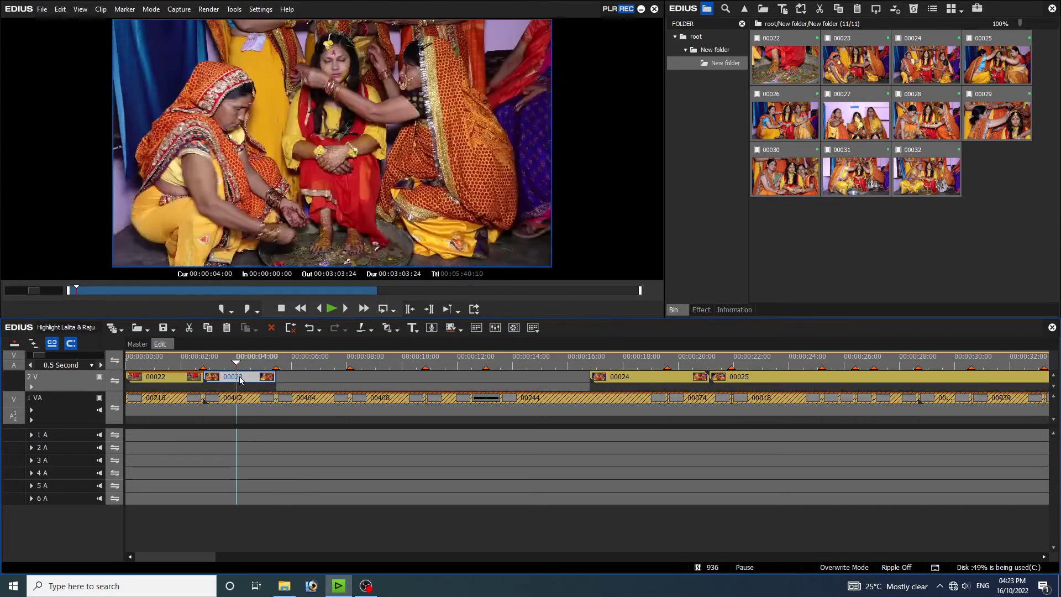
left_click(277, 380)
Step: Move clip 00024 against the end of clip 00023 and trim its end to the marker at 00:00:08:03
left_click_drag(644, 379, 329, 382)
left_click(350, 379)
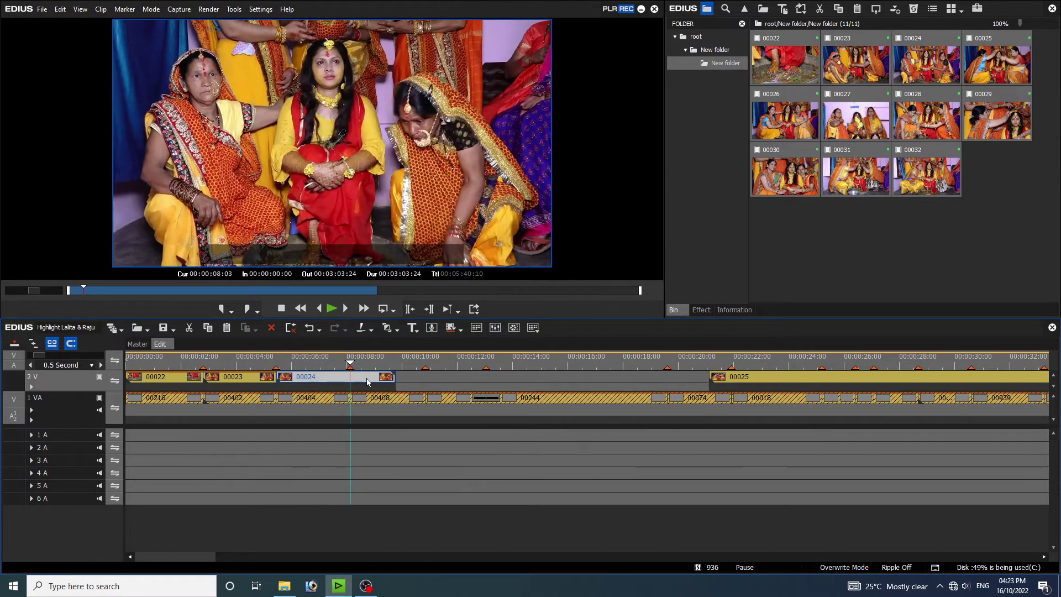
key("m")
Step: Adjust the playback speed of clip 00024 while keeping its duration on the timeline
left_click(305, 378)
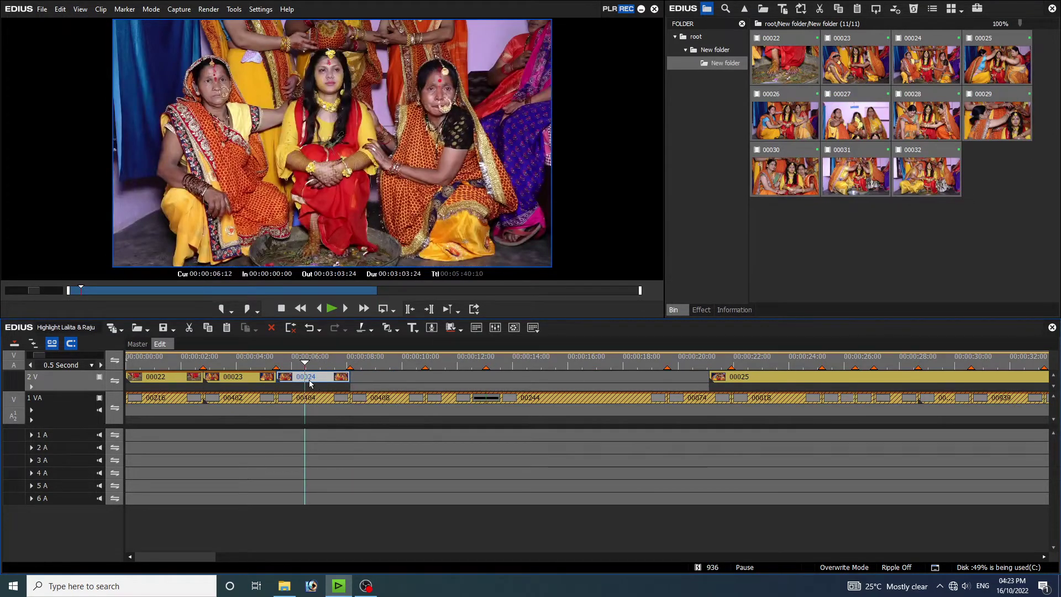
key("alt+e")
key("Return")
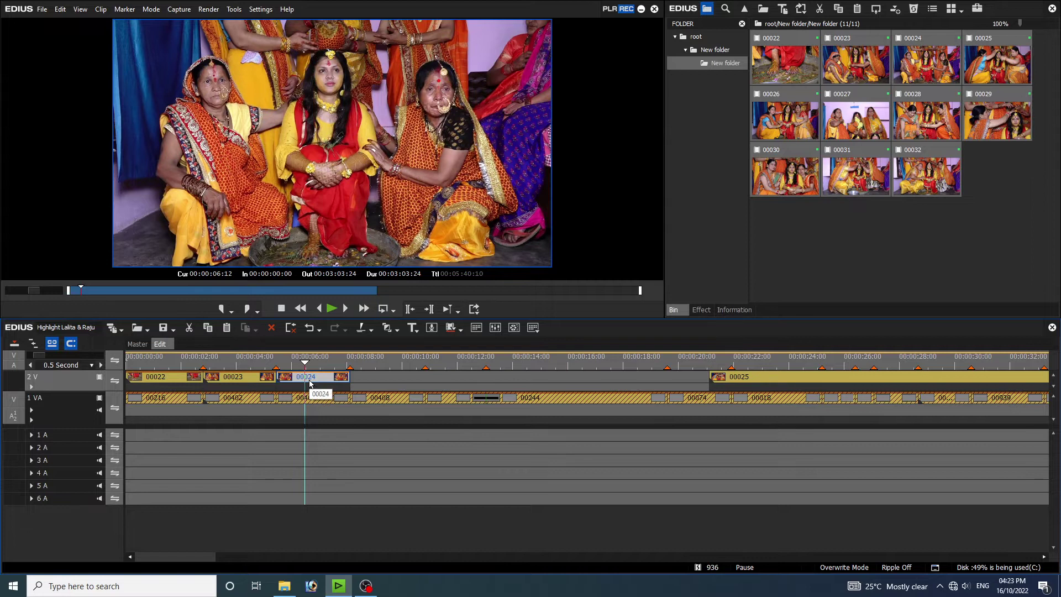
Step: Move clip 00025 against the end of clip 00024 and trim its end to the marker at 00:00:10:21
scroll(310, 384, "down", 1)
left_click(406, 363)
left_click_drag(449, 380, 274, 381)
left_click(269, 366)
key("m")
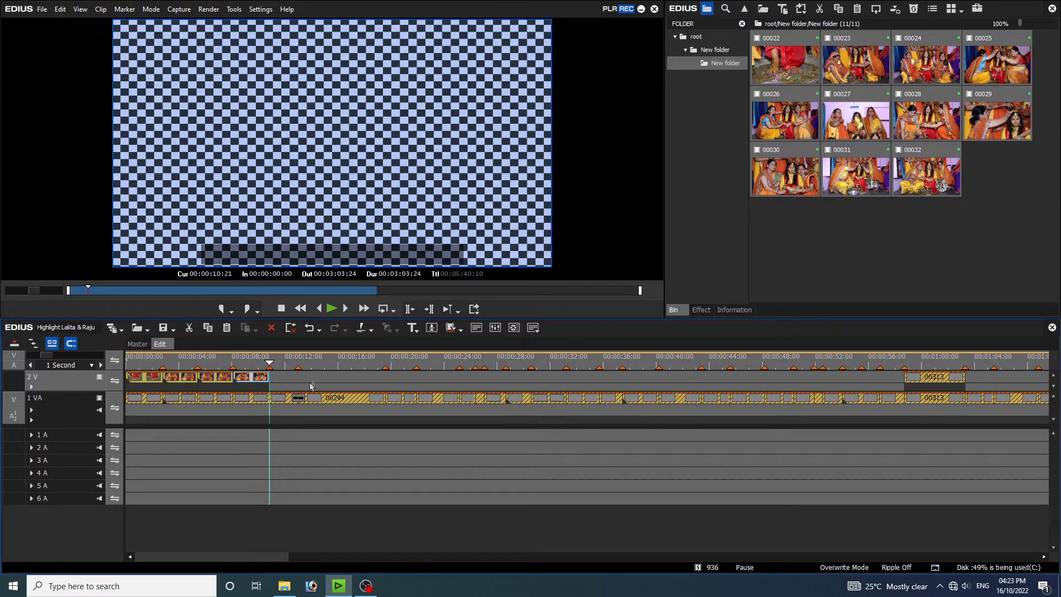
Step: Switch to the Master sequence and view the frame at 00:00:12:00 to check the newly placed clips
left_click_drag(228, 366, 115, 374)
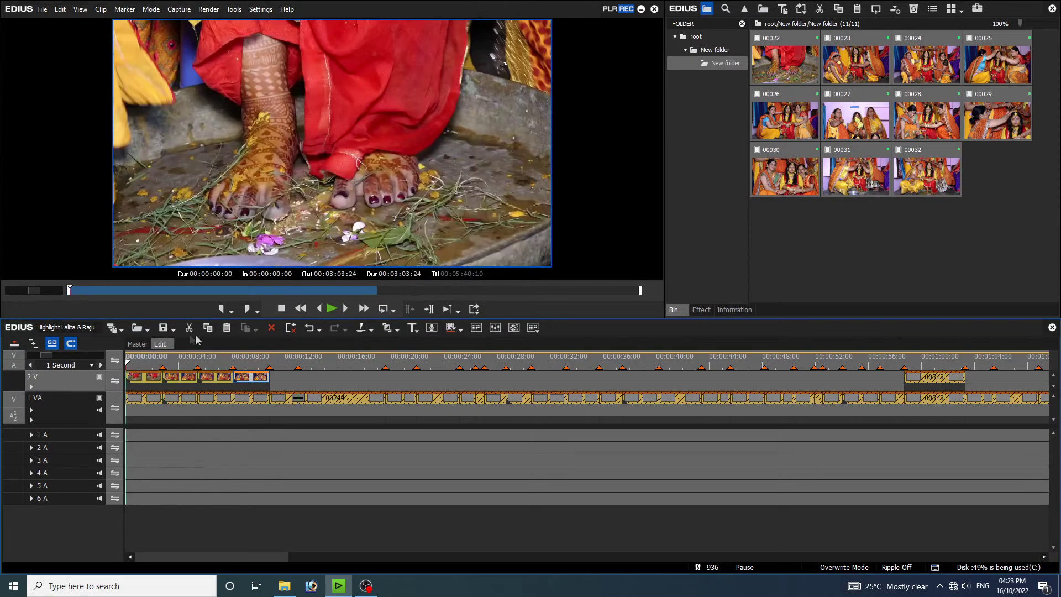
left_click(137, 344)
scroll(158, 384, "up", 1)
left_click(154, 366)
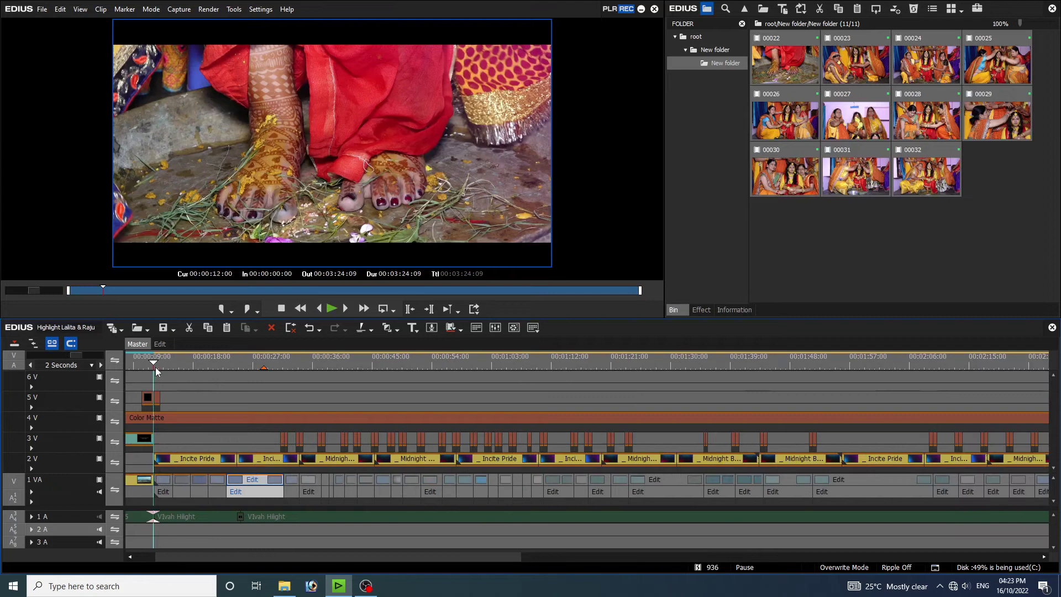
Step: Play the Master sequence from about 00:00:12:00 to review the newly placed clips with their overlays
scroll(188, 395, "up", 2)
left_click(203, 367)
left_click_drag(181, 368, 160, 370)
key("space")
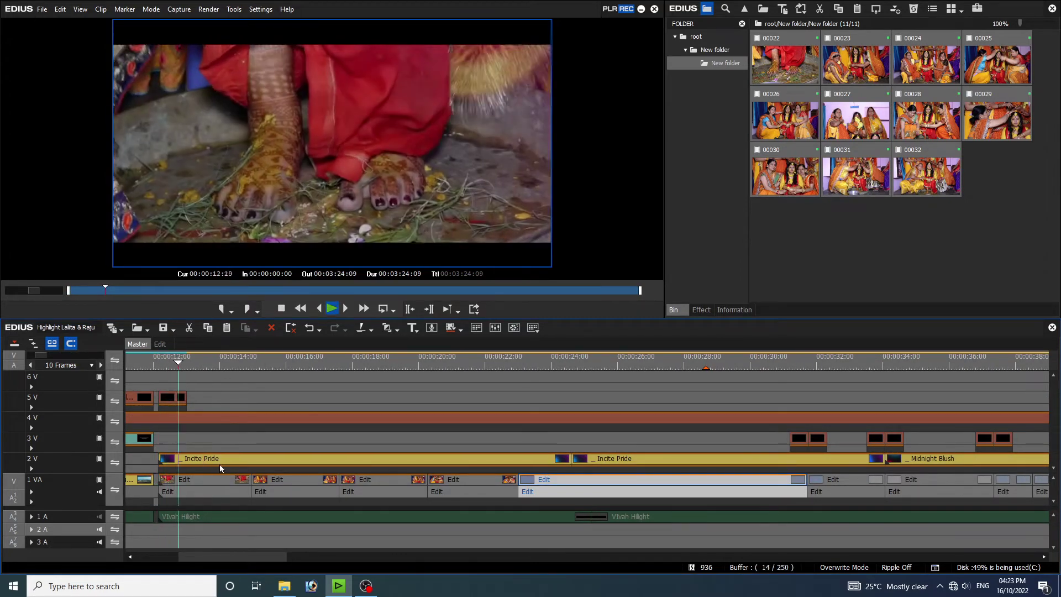
left_click(387, 362)
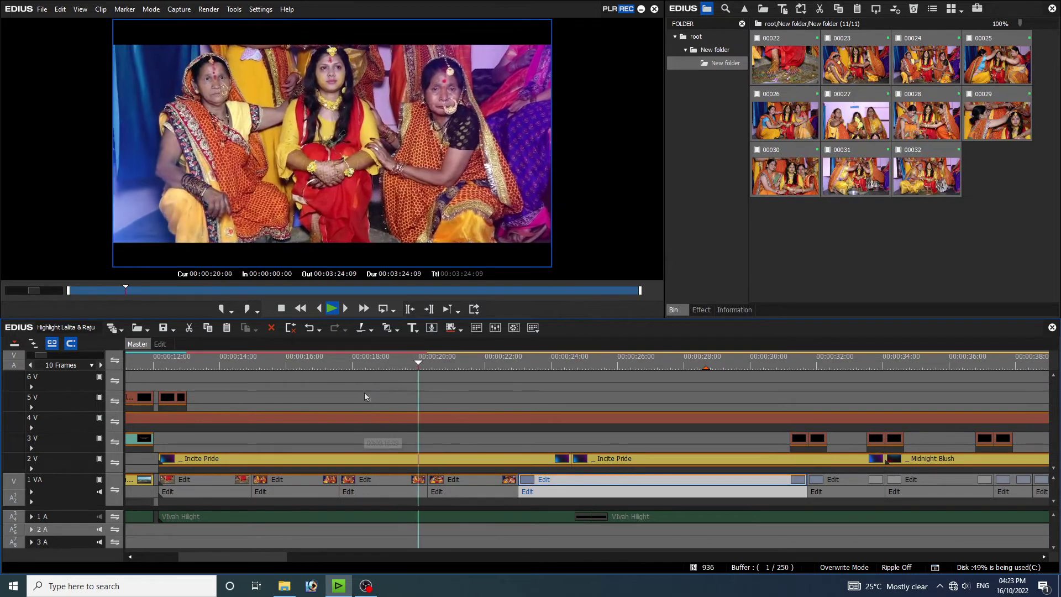
scroll(486, 438, "down", 1)
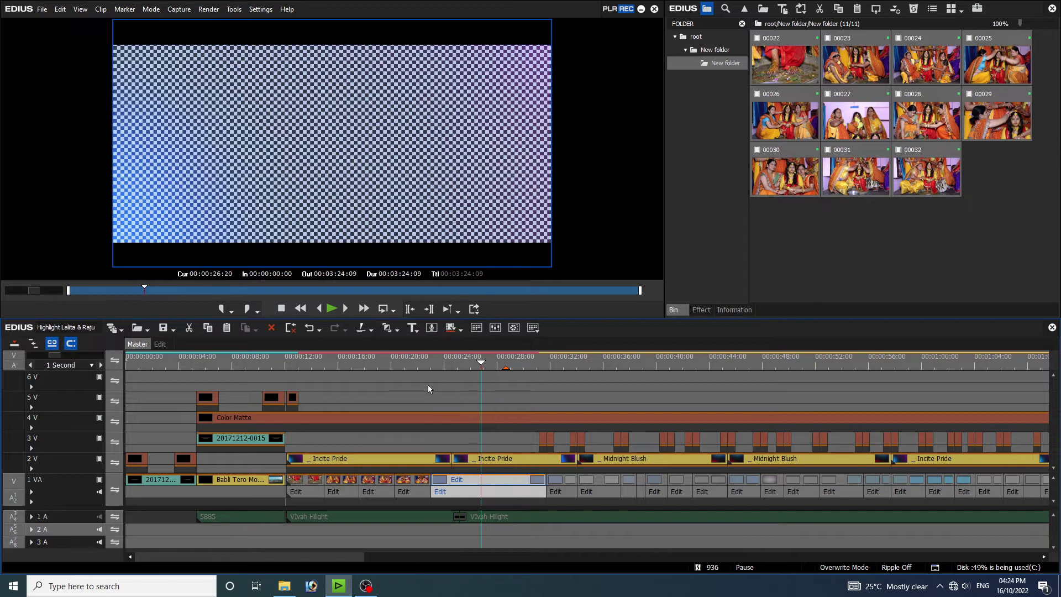
Step: Skim through the Master sequence past 00:00:26:20 to examine the segments following the newly filled clips
scroll(483, 408, "down", 1)
left_click_drag(312, 374, 379, 375)
scroll(298, 389, "up", 1)
scroll(371, 393, "down", 1)
scroll(334, 405, "down", 1)
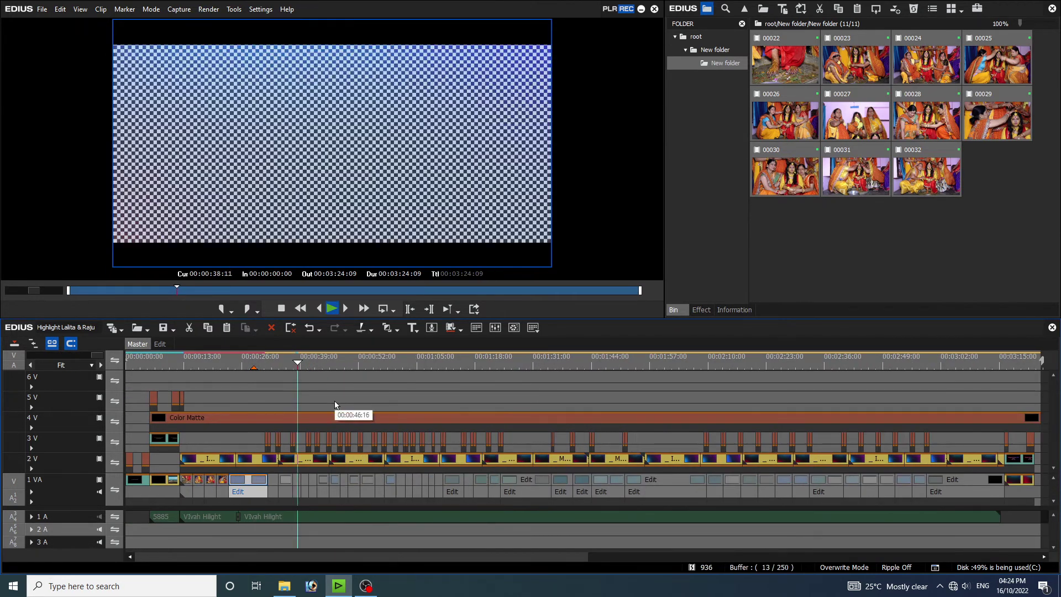
left_click_drag(330, 364, 444, 391)
scroll(409, 396, "down", 1)
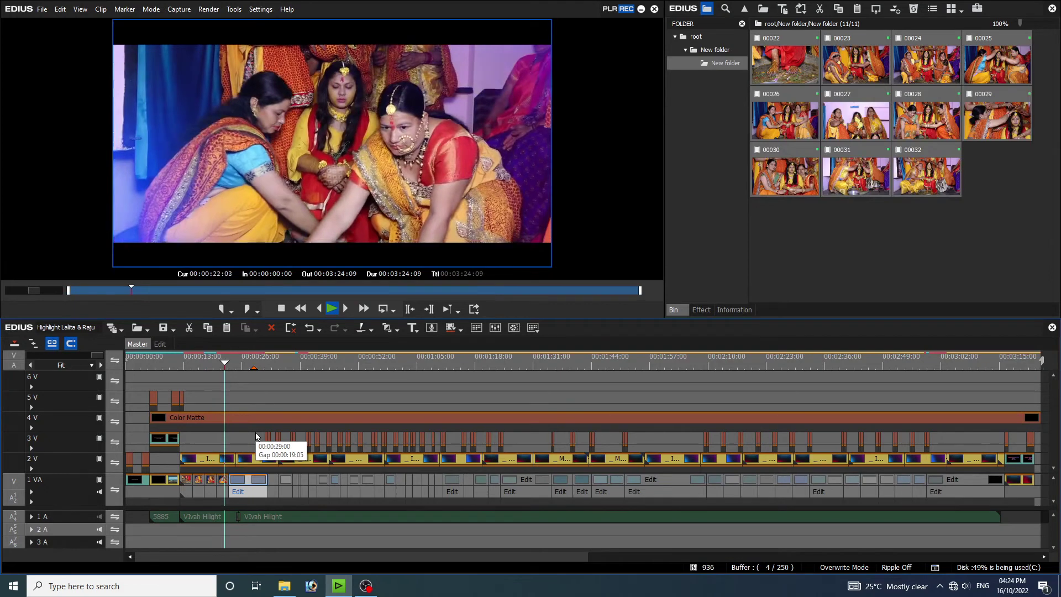
Step: Replay the filled opening segments of the Master sequence, from about 00:00:13:00 up to about 00:00:25:05
left_click(246, 363)
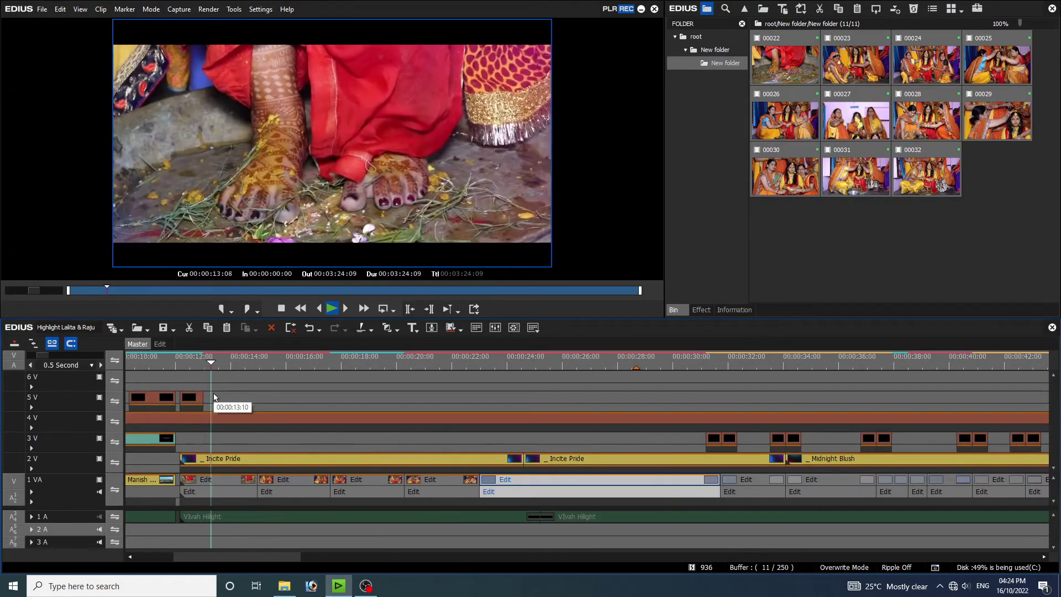
scroll(255, 414, "down", 1)
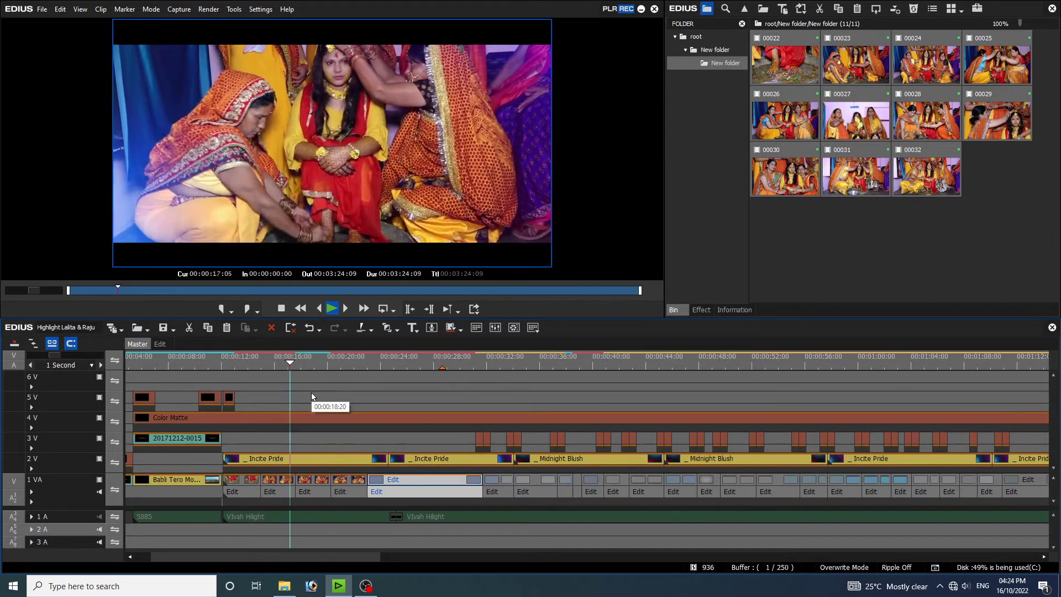
left_click_drag(312, 397, 398, 393)
key("ctrl+0")
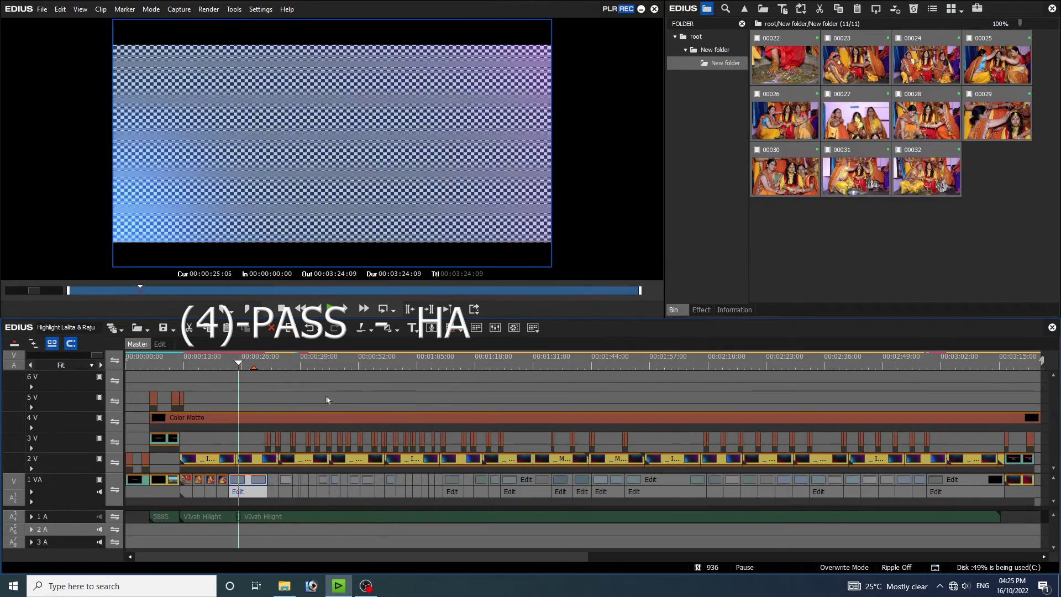
Step: Skim the rest of the Master sequence to about 00:03:03:08 and return to the Edit sequence
scroll(407, 454, "down", 1)
left_click_drag(431, 369, 470, 386)
left_click_drag(502, 389, 612, 395)
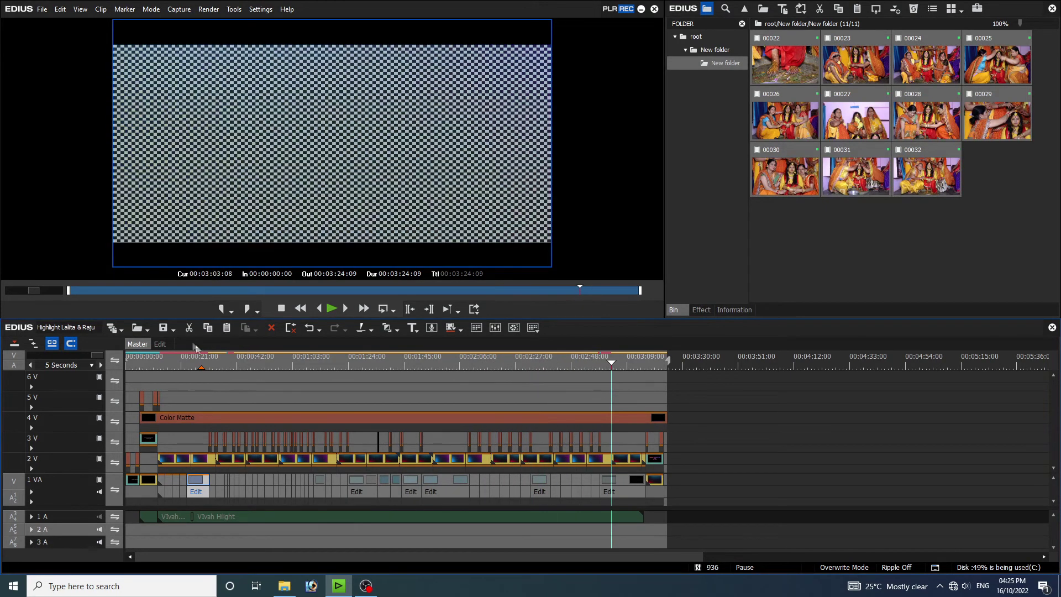
left_click(160, 344)
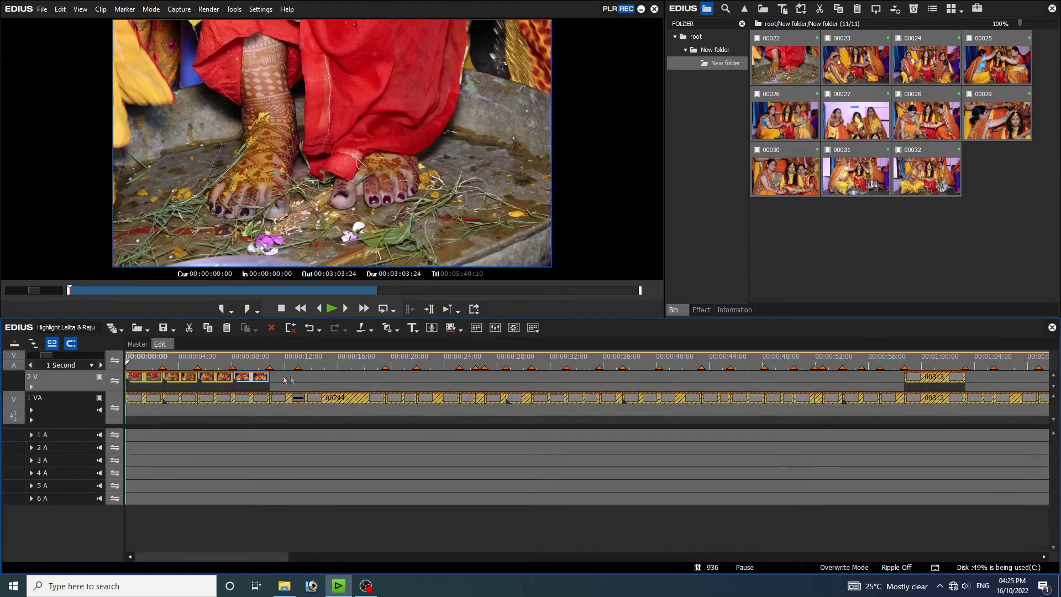